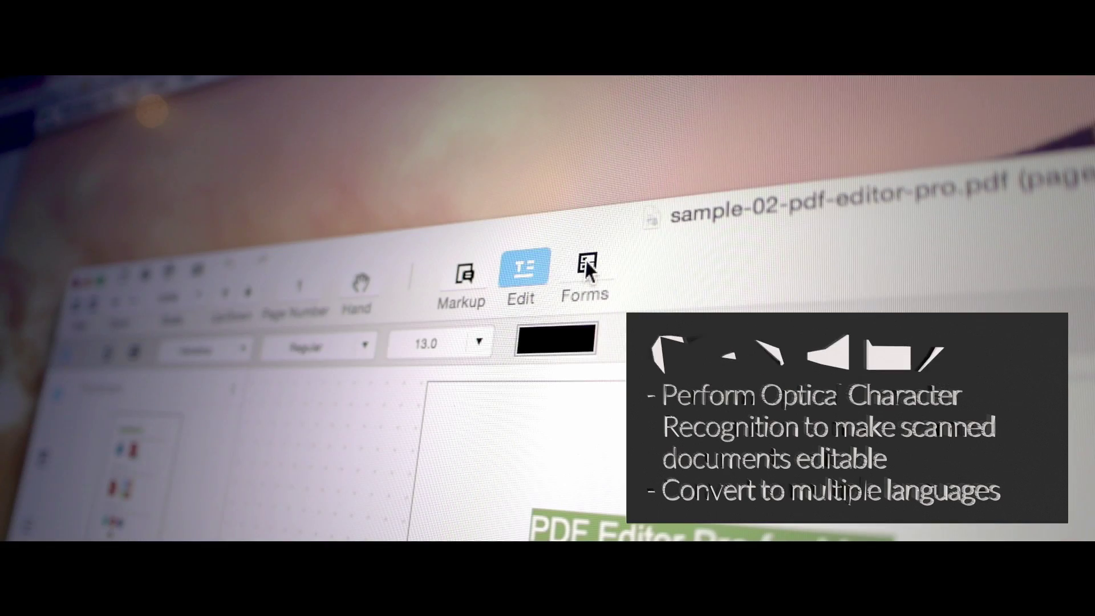
- Place a button form field above page 2's lined text block and name it 'Submit'
{"action": "left_click", "coordinate": [585, 261]}
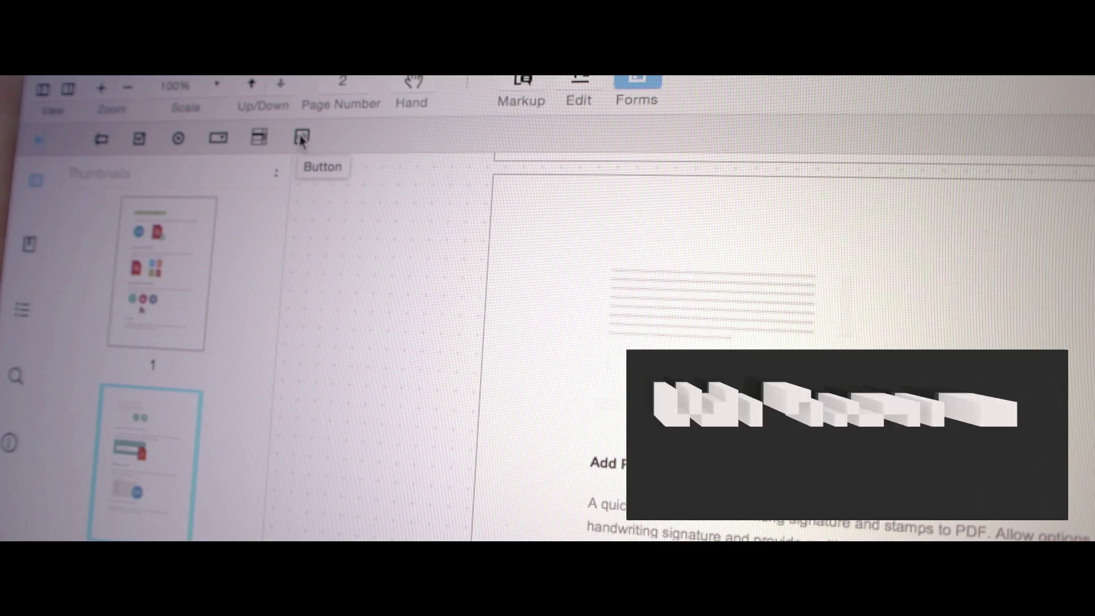
{"action": "left_click", "coordinate": [301, 139]}
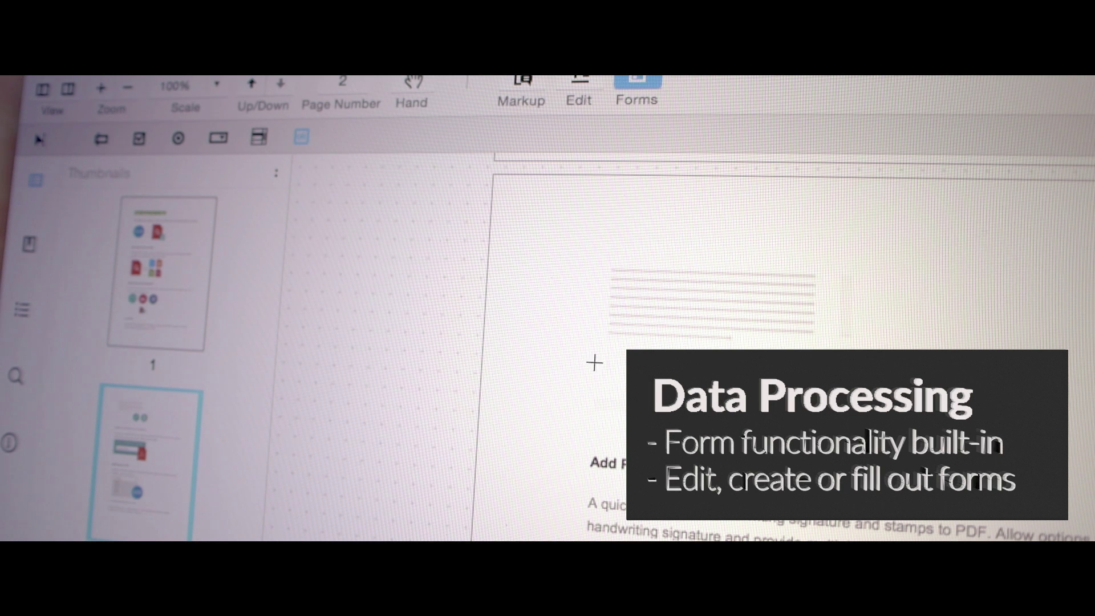
{"action": "left_click", "coordinate": [787, 263]}
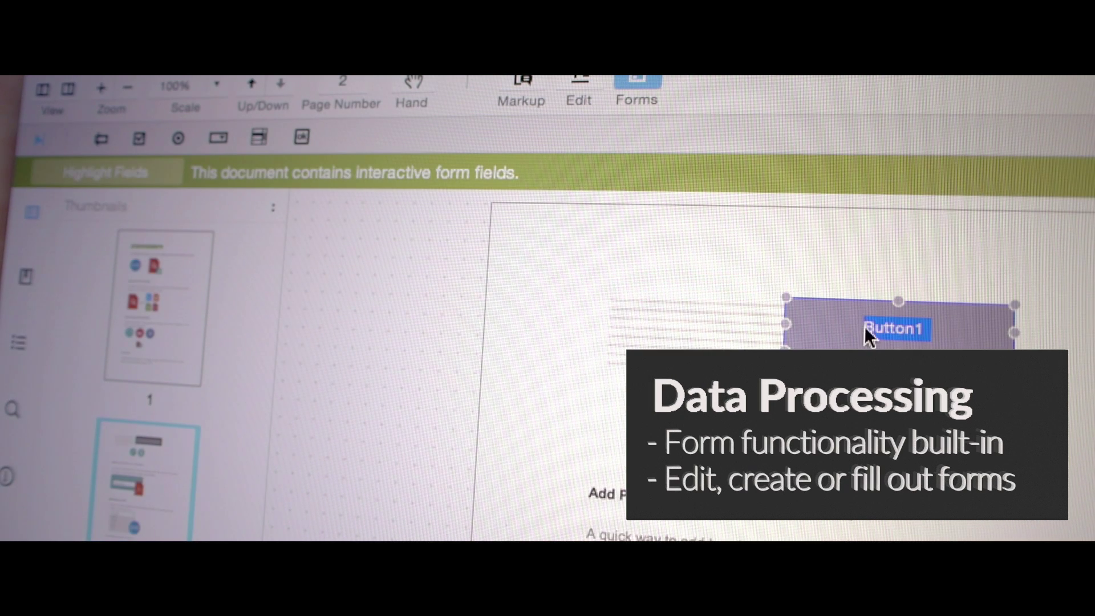
{"action": "left_click_drag", "start_coordinate": [942, 321], "coordinate": [749, 297]}
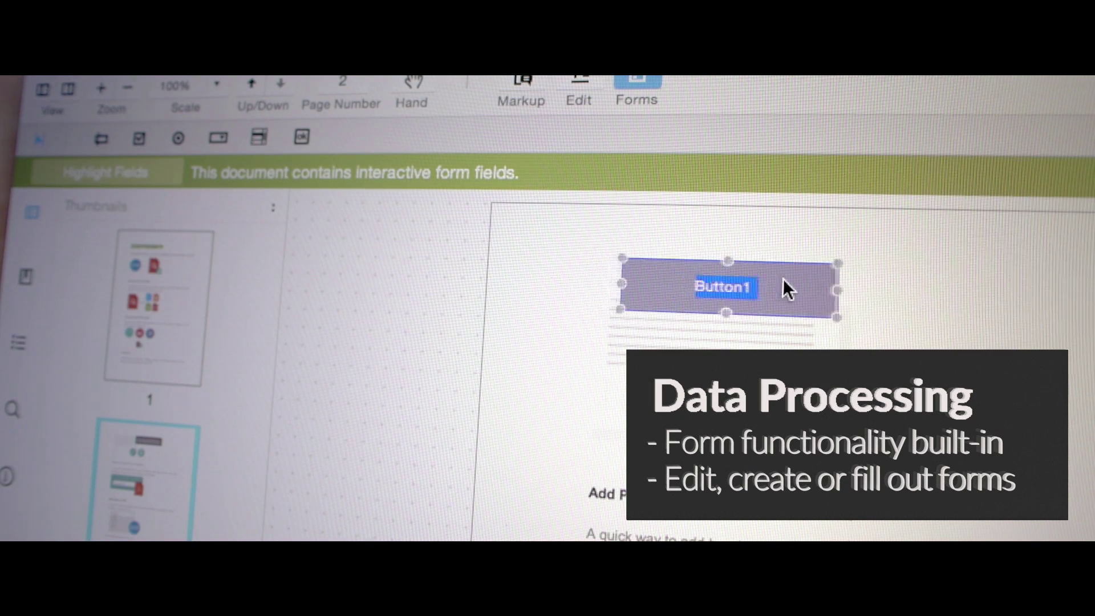
{"action": "double_click", "coordinate": [708, 286]}
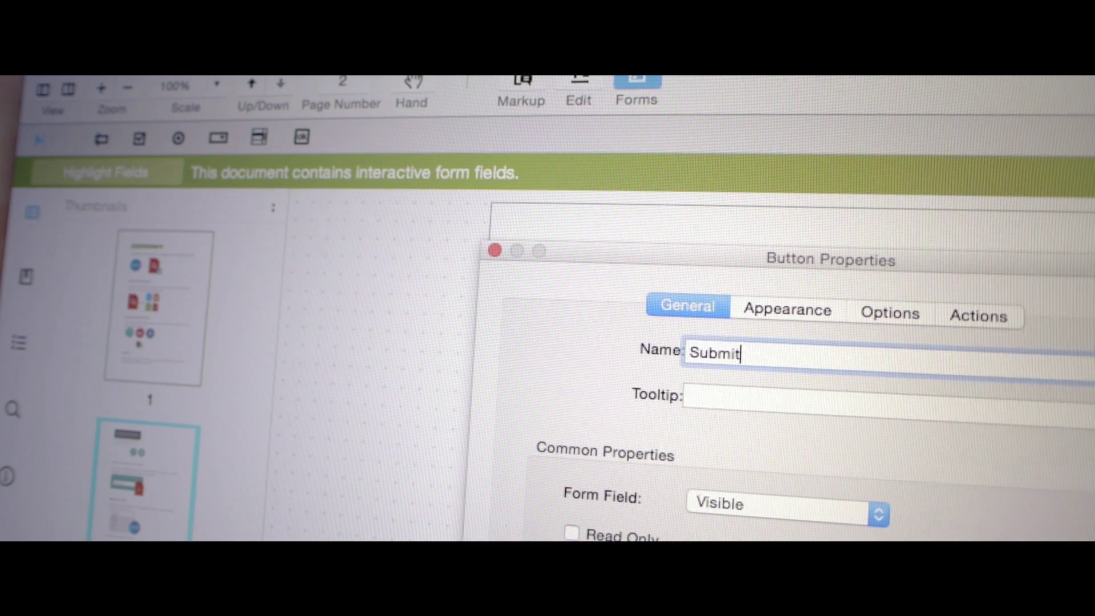
{"action": "key", "text": "Return"}
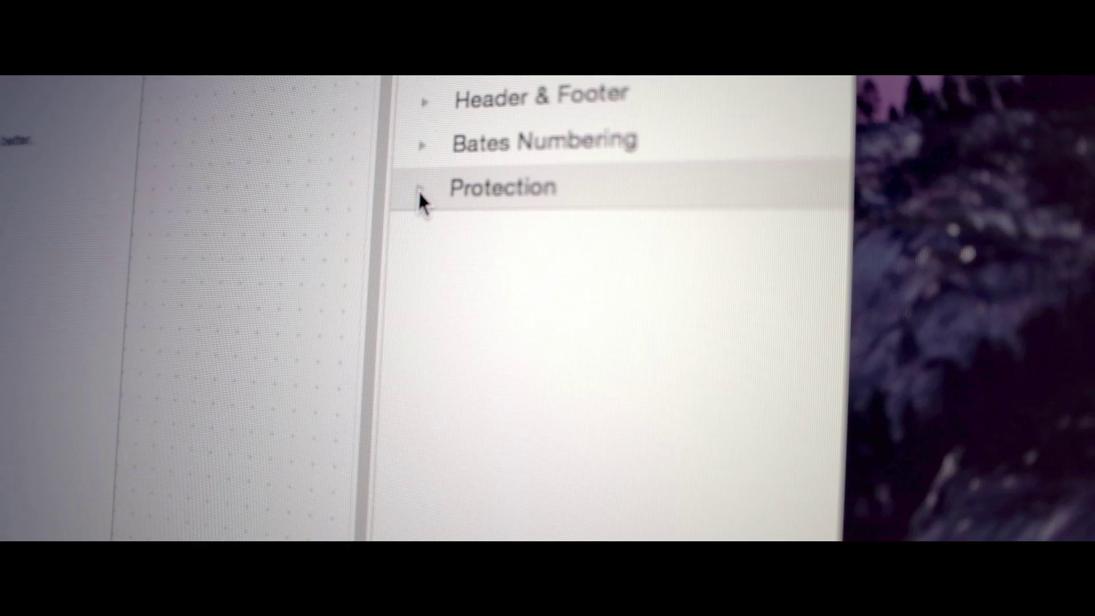
- Enable Encrypt with Password under Protection, entering an Open Password and moving to confirm it
{"action": "left_click", "coordinate": [417, 190]}
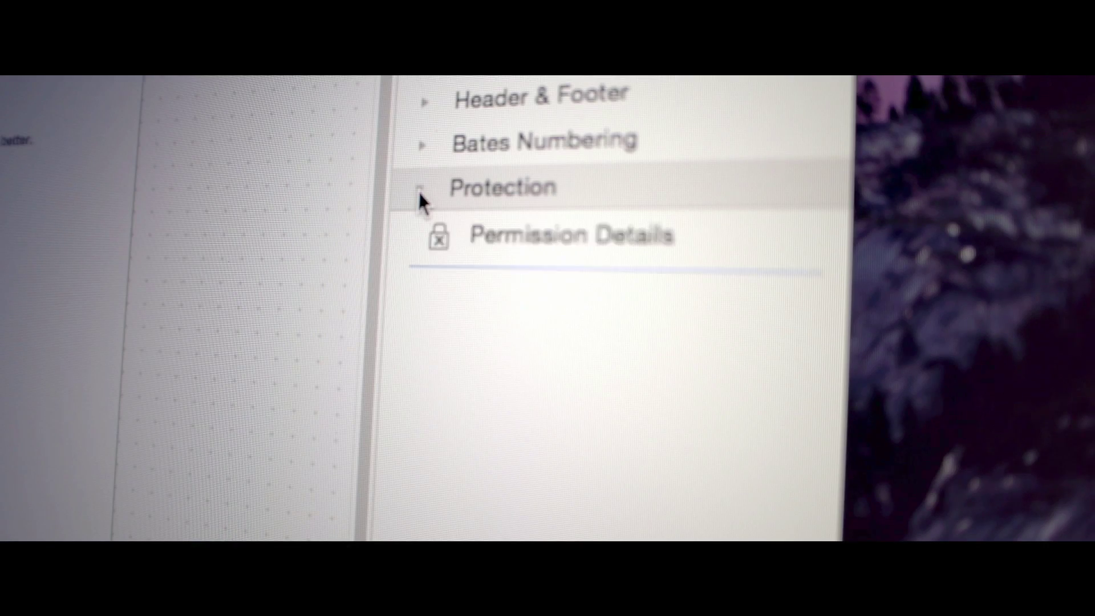
{"action": "left_click", "coordinate": [514, 268]}
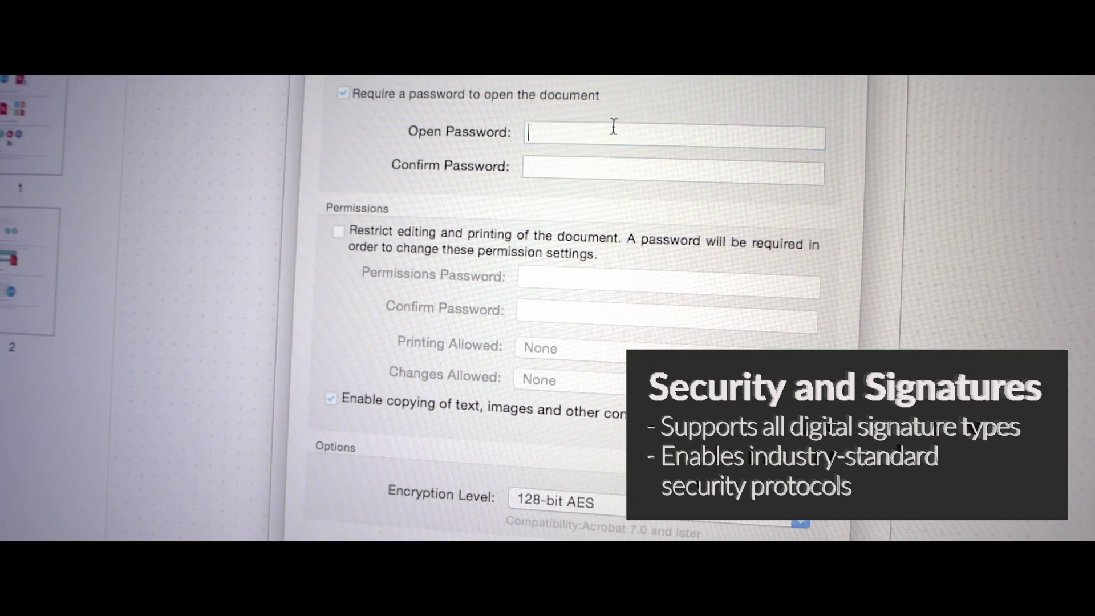
{"action": "left_click", "coordinate": [613, 130]}
{"action": "type", "text": "passw"}
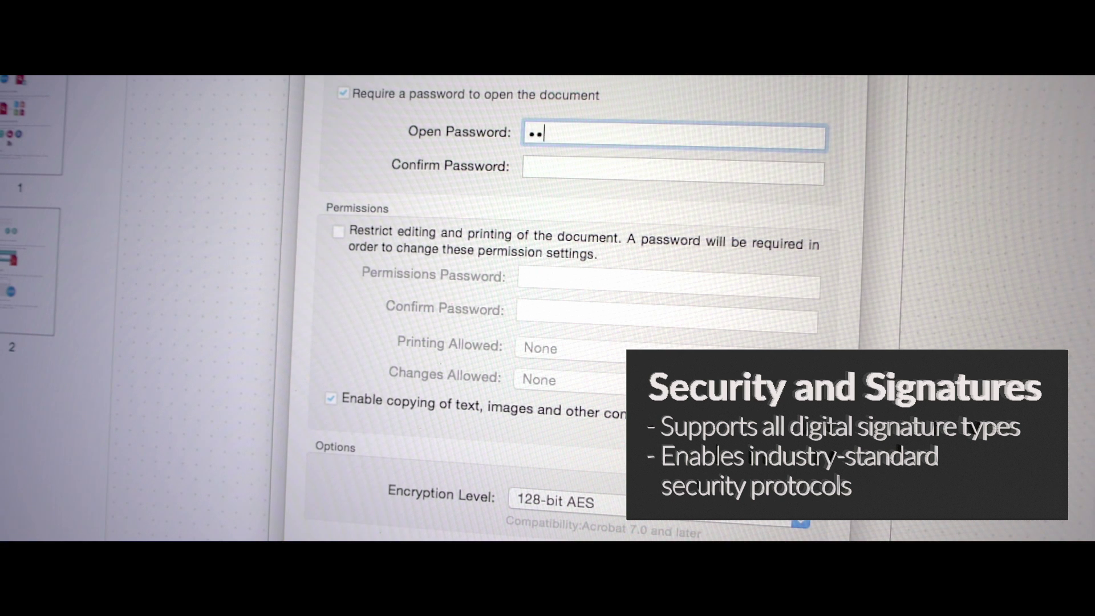
{"action": "key", "text": "Tab"}
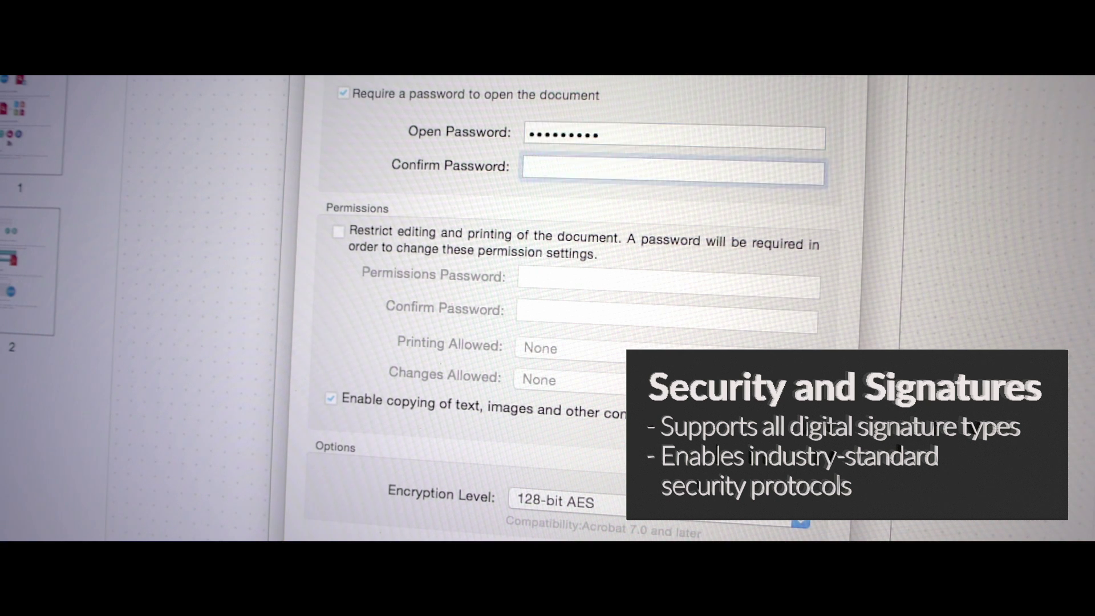
{"action": "type", "text": "password"}
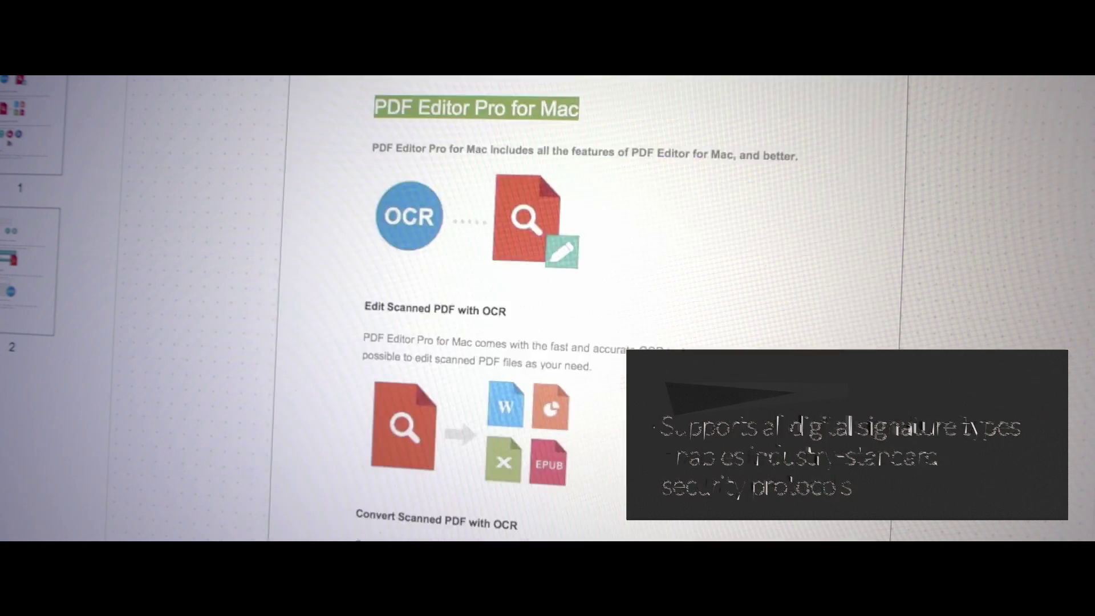